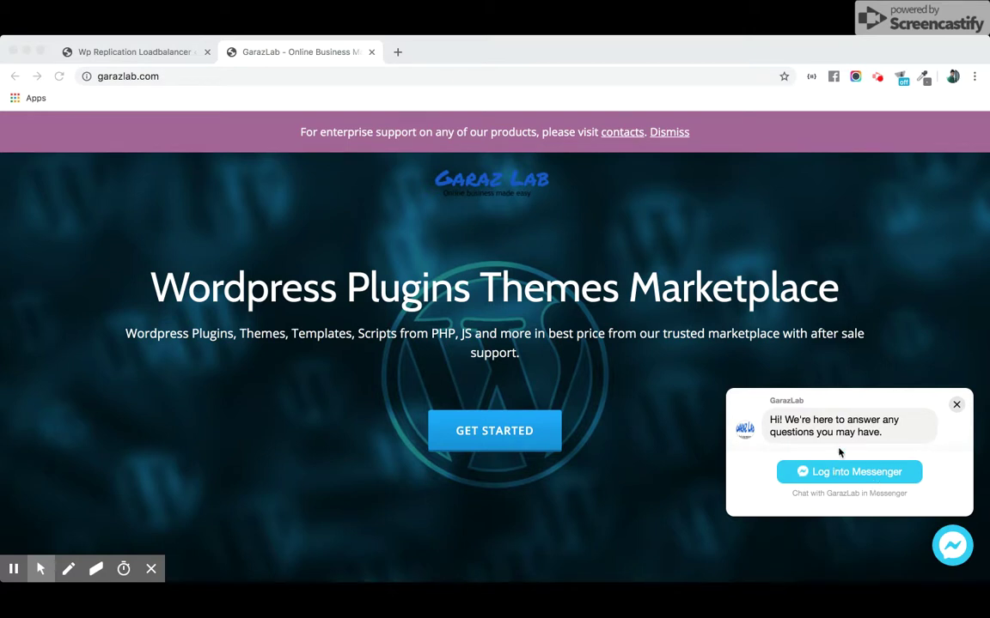
# Open the GarazLab Shop and find the WP Replication Load Balancer card priced $60.00.
pyautogui.click(521, 435)
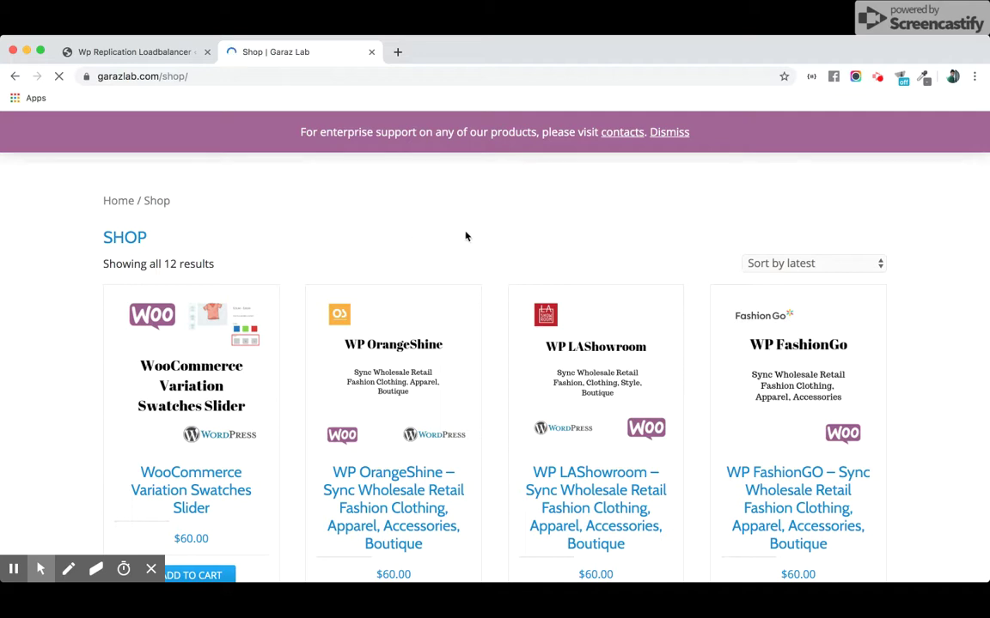
pyautogui.scroll(-10, 447, 404)
pyautogui.scroll(-8, 481, 403)
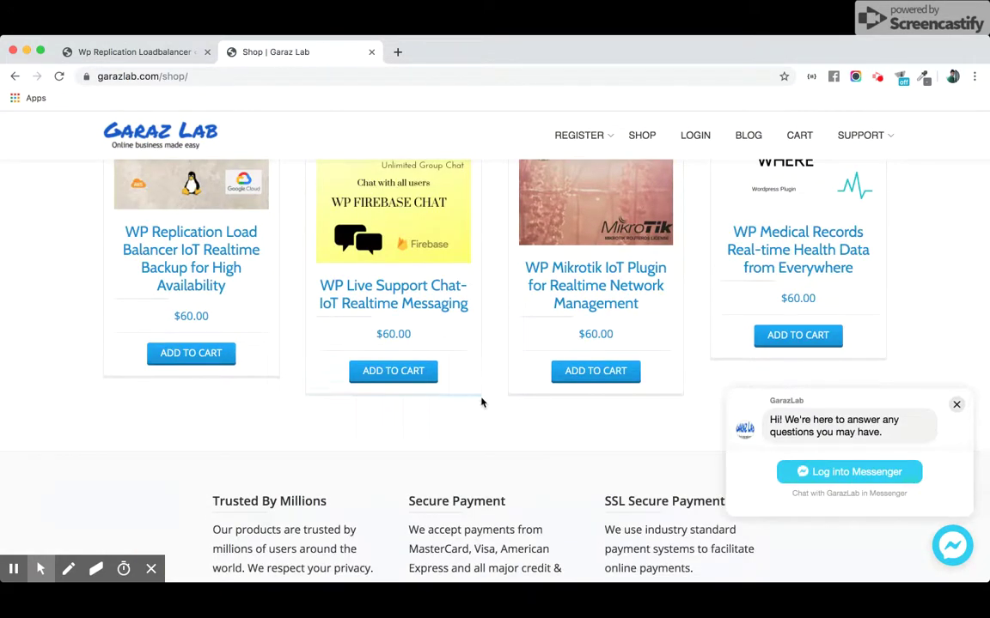
pyautogui.scroll(3, 481, 402)
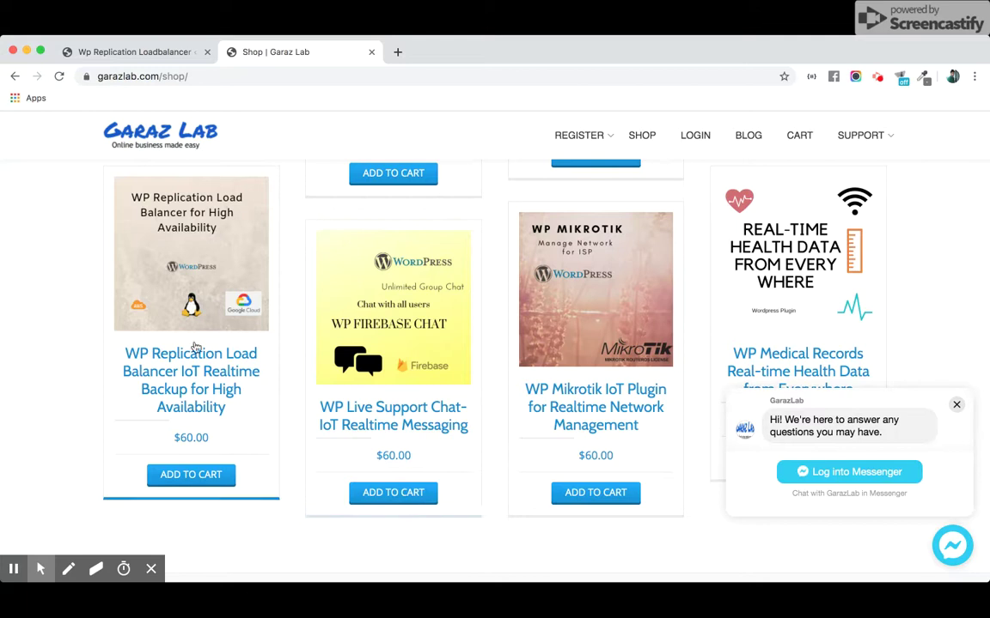
# Open the WP Replication Load Balancer for High Availability product page and read its Description and Features.
pyautogui.click(178, 371)
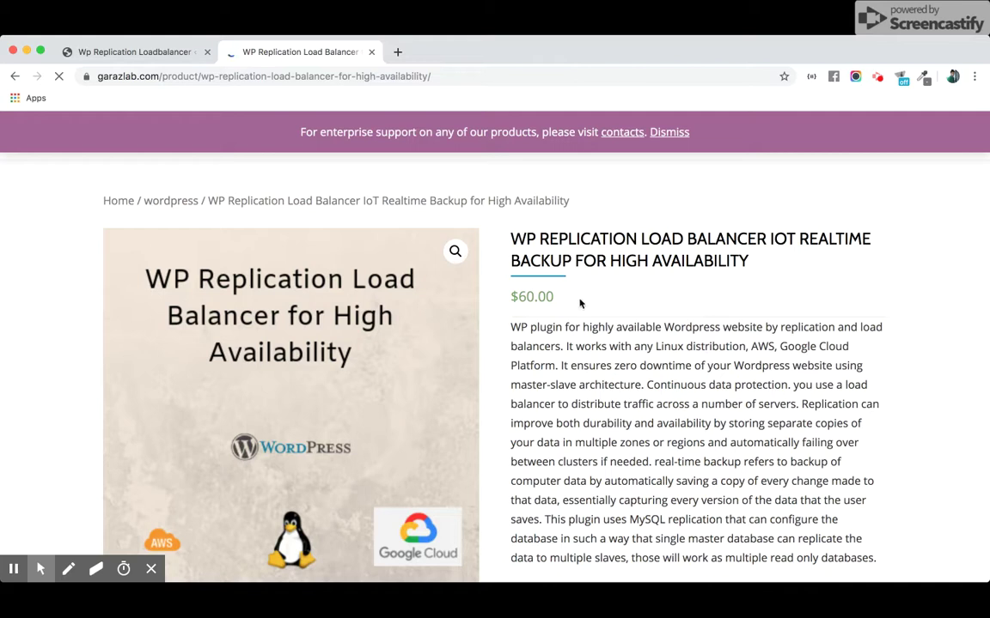
pyautogui.scroll(-6, 581, 359)
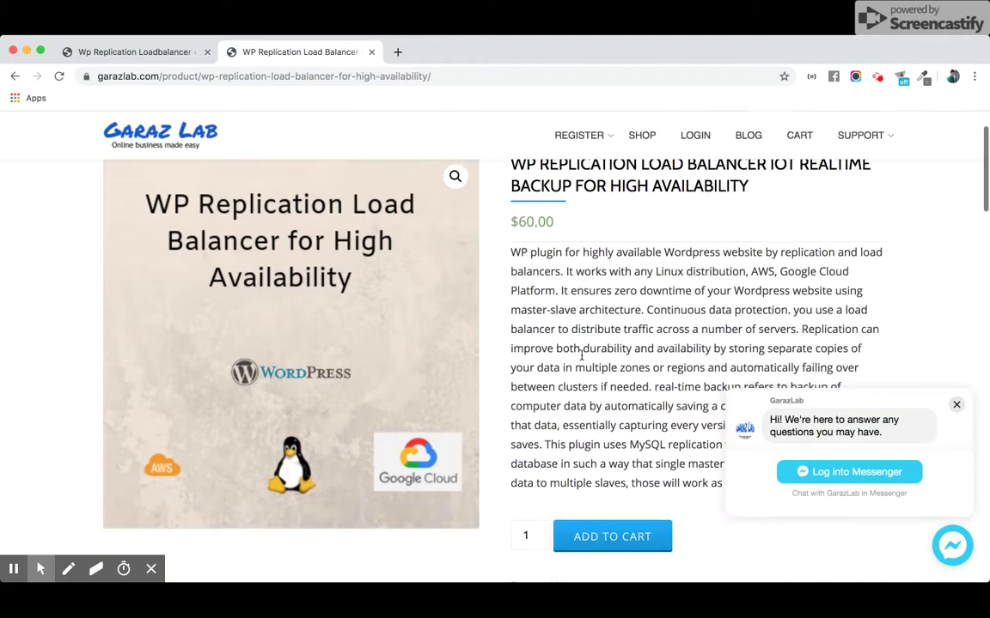
pyautogui.scroll(-9, 582, 354)
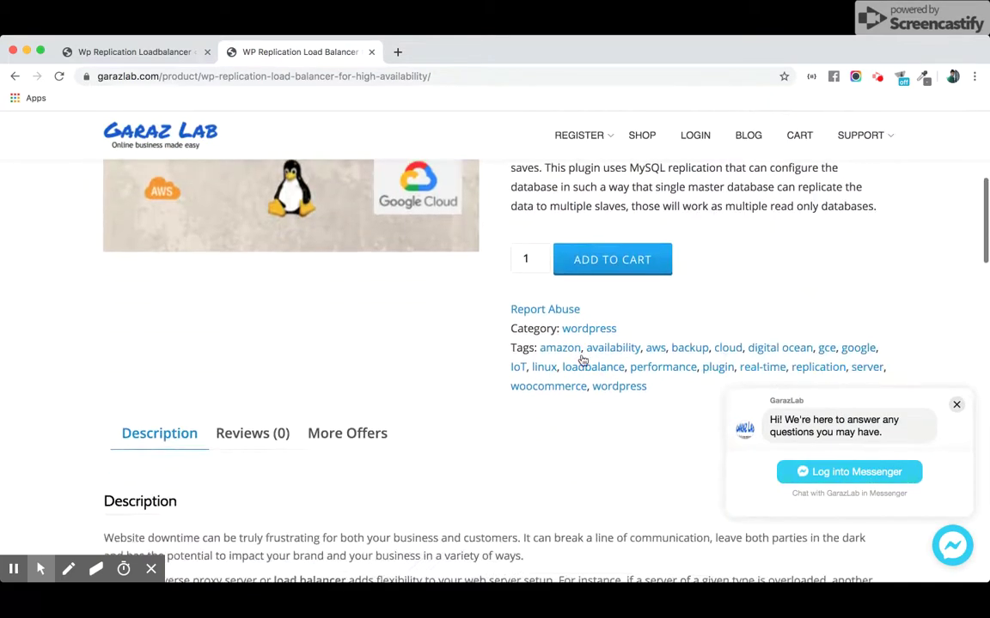
pyautogui.scroll(-10, 581, 361)
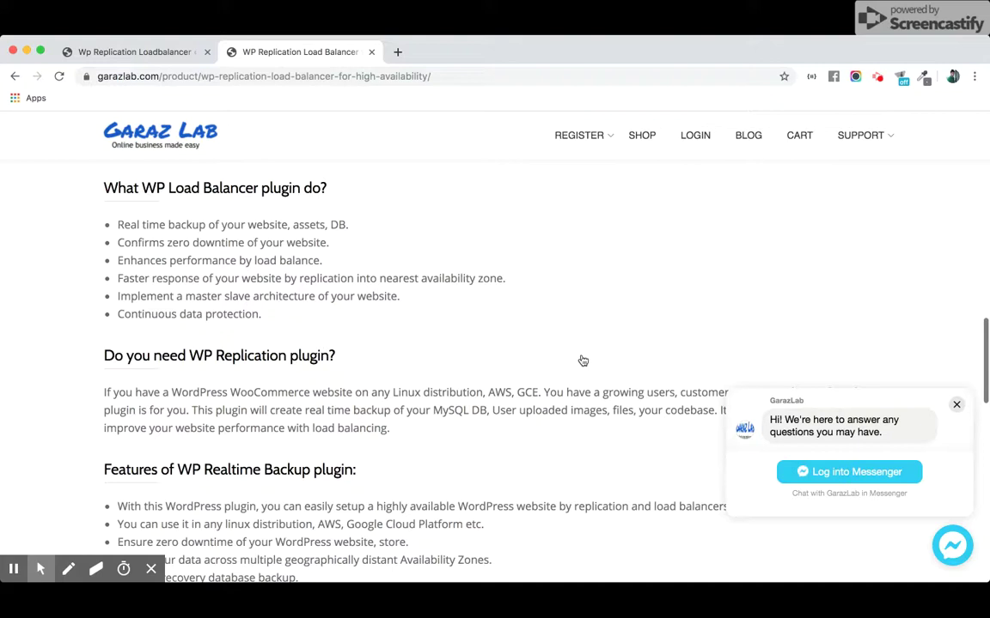
pyautogui.scroll(-9, 581, 359)
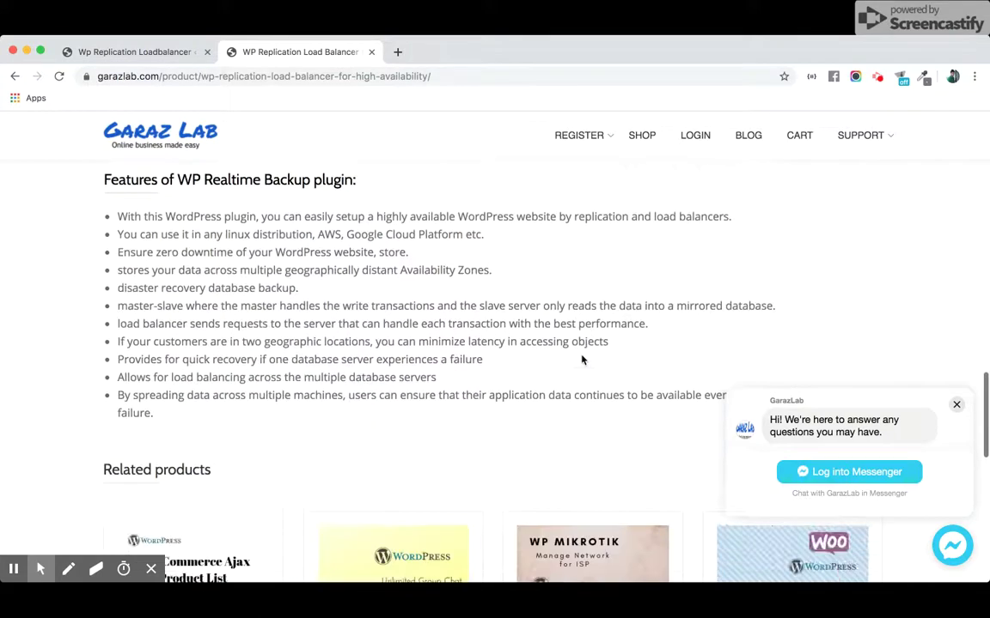
pyautogui.scroll(8, 582, 359)
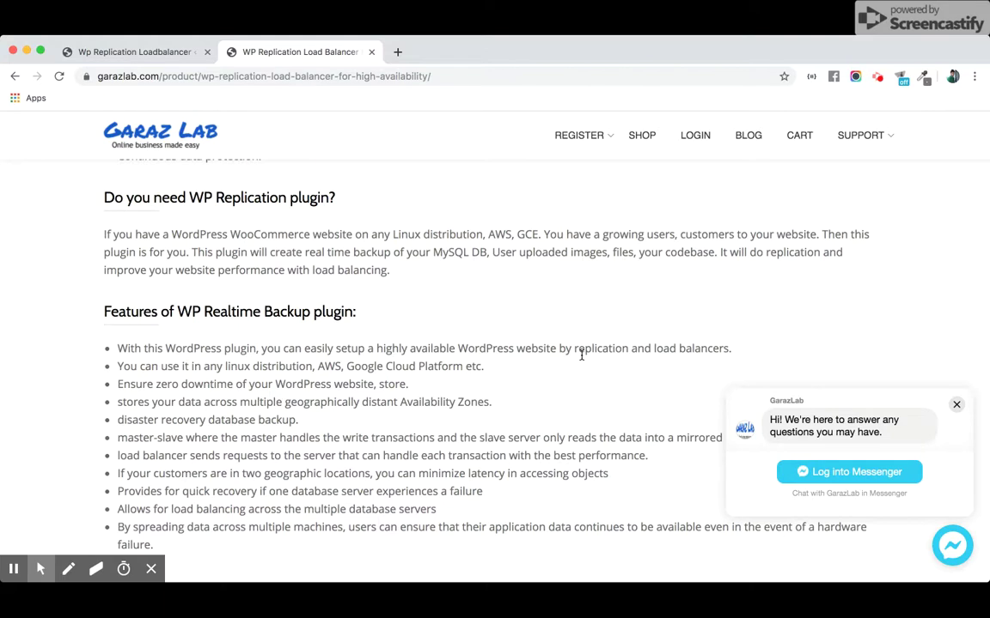
pyautogui.scroll(5, 582, 354)
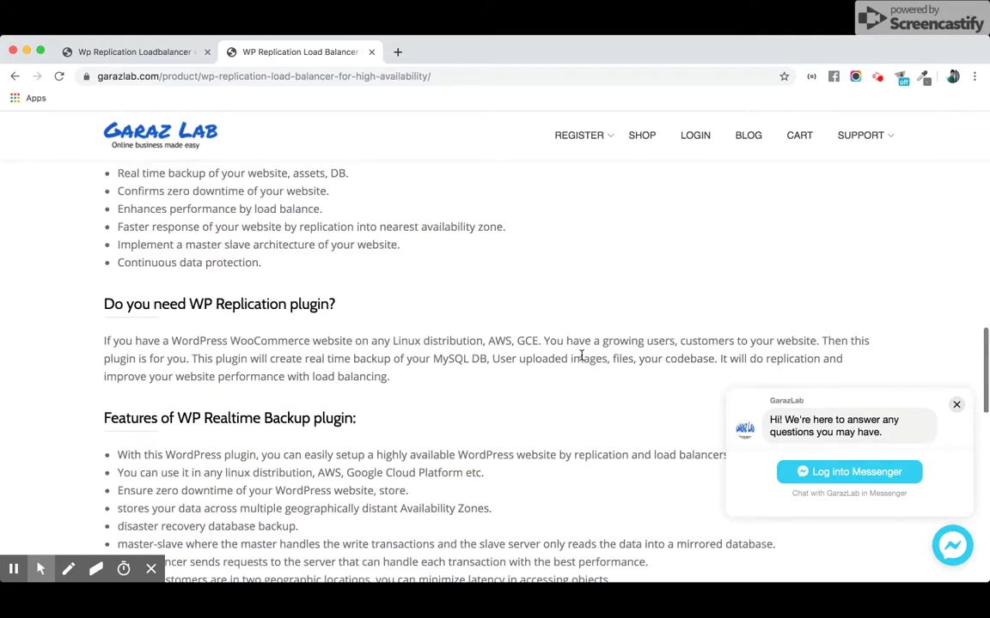
pyautogui.scroll(4, 582, 359)
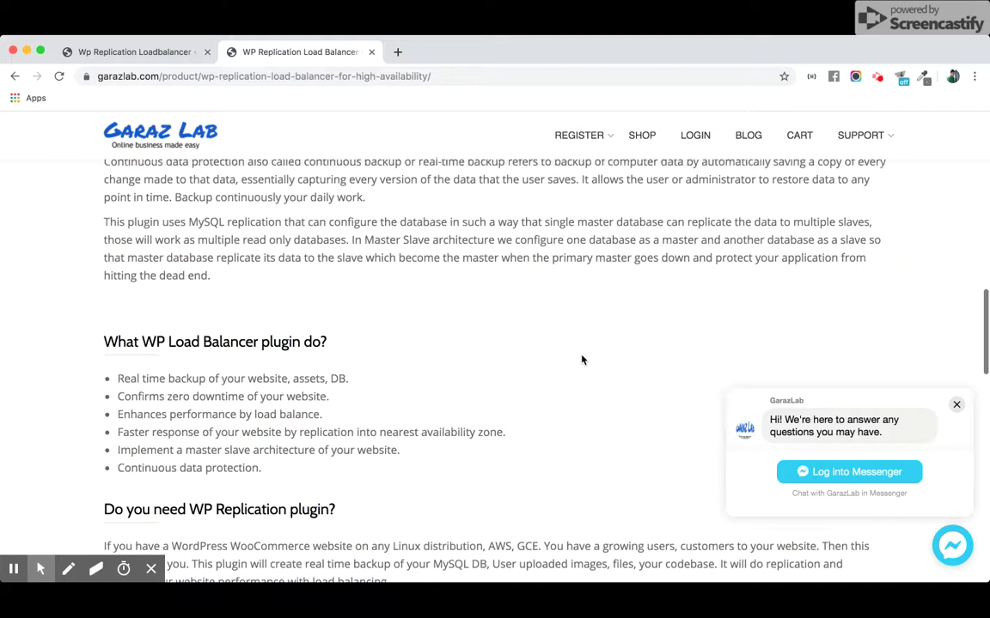
pyautogui.scroll(3, 582, 356)
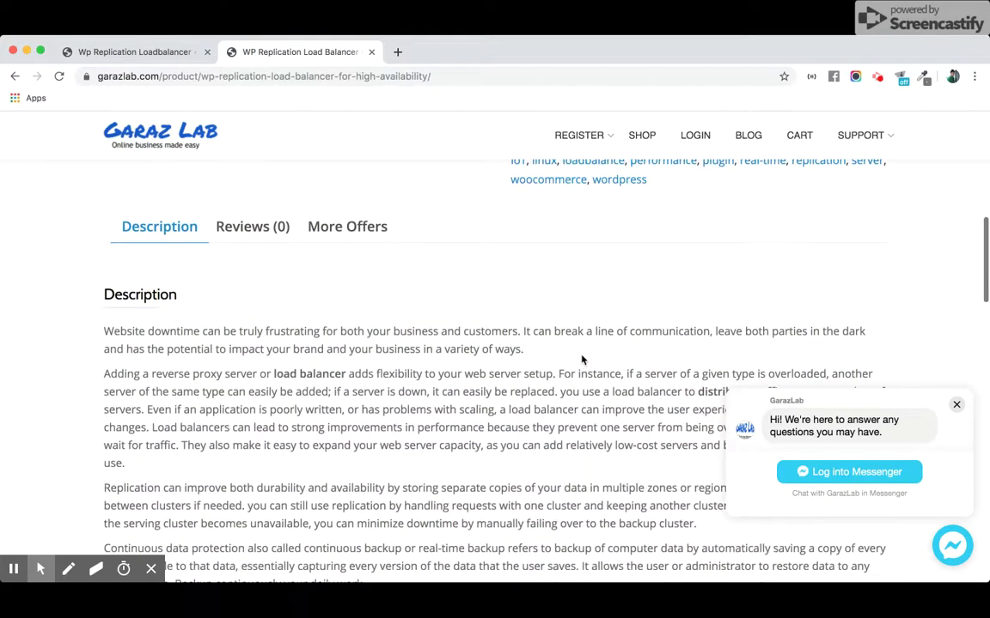
pyautogui.scroll(6, 581, 357)
pyautogui.scroll(3, 582, 356)
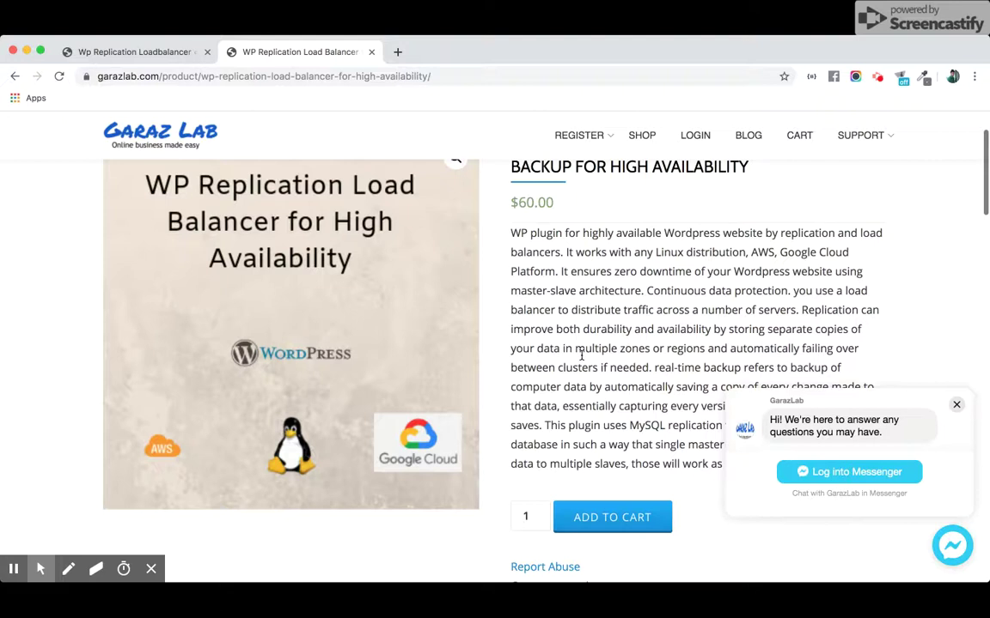
pyautogui.scroll(-8, 582, 355)
pyautogui.scroll(-8, 582, 356)
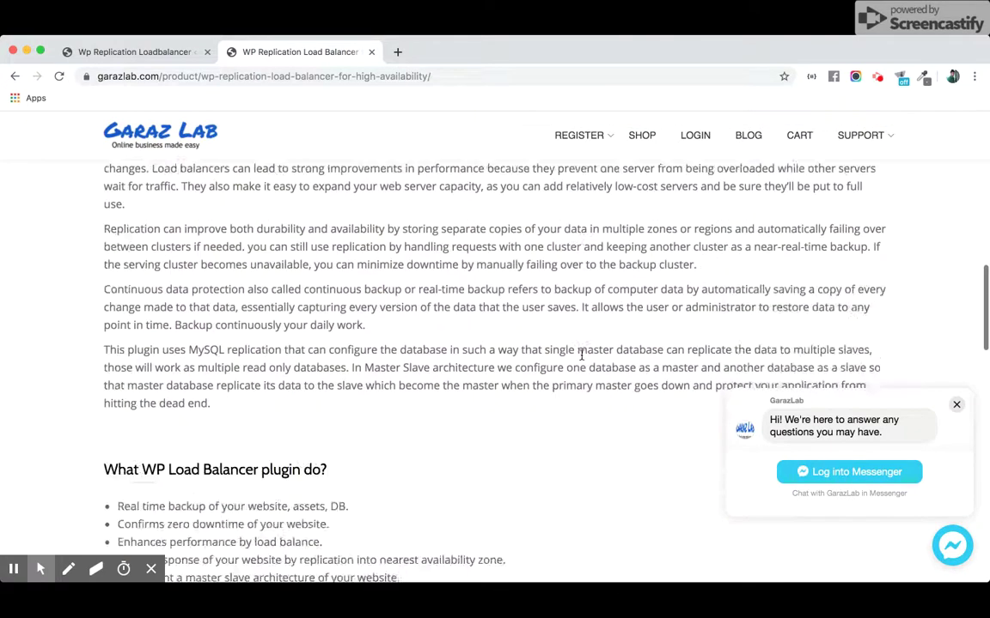
pyautogui.scroll(-1, 582, 360)
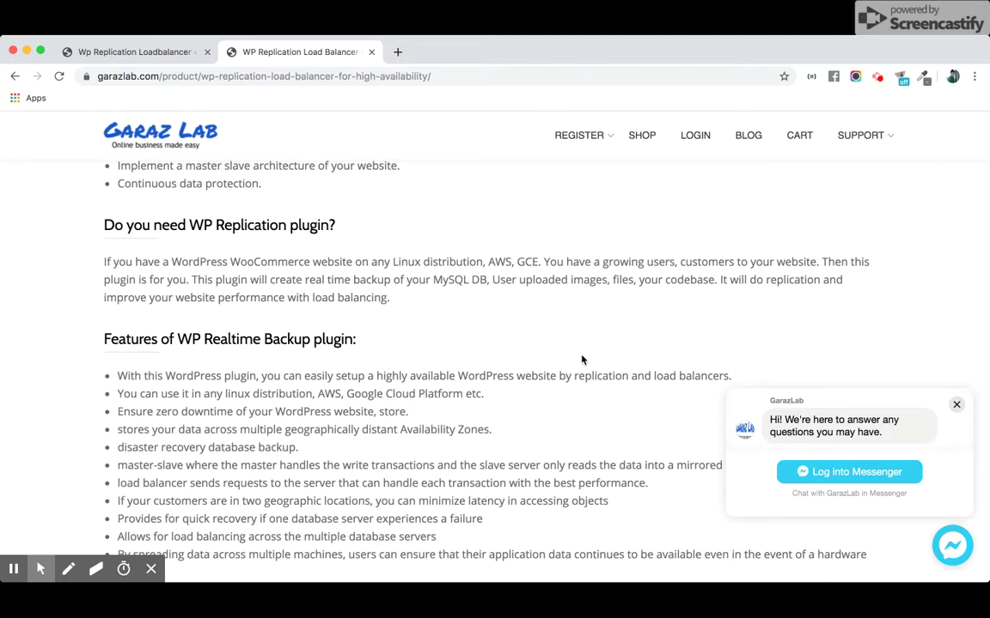
pyautogui.scroll(-2, 581, 360)
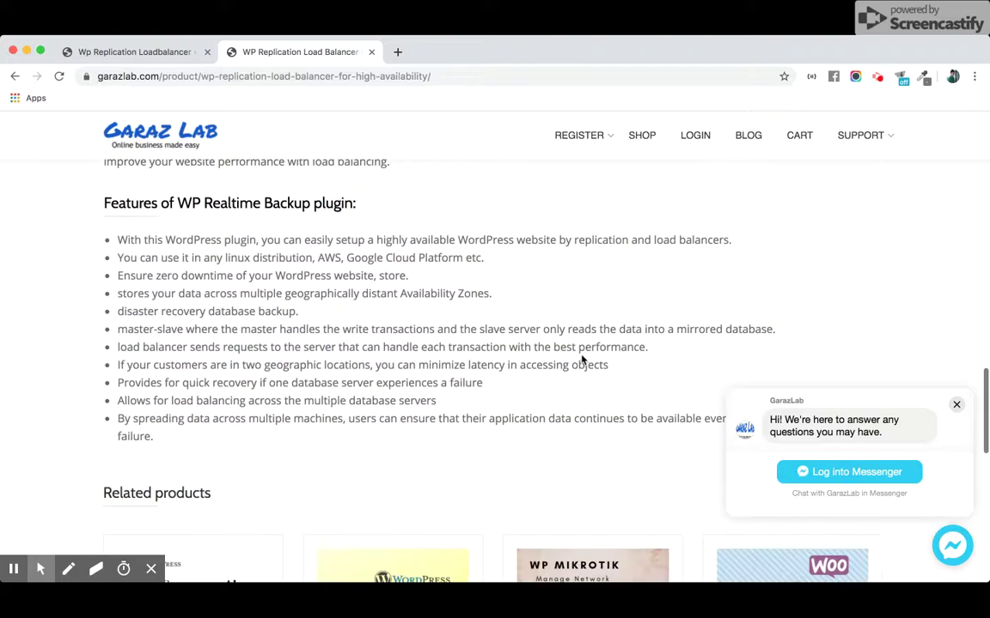
pyautogui.scroll(5, 581, 360)
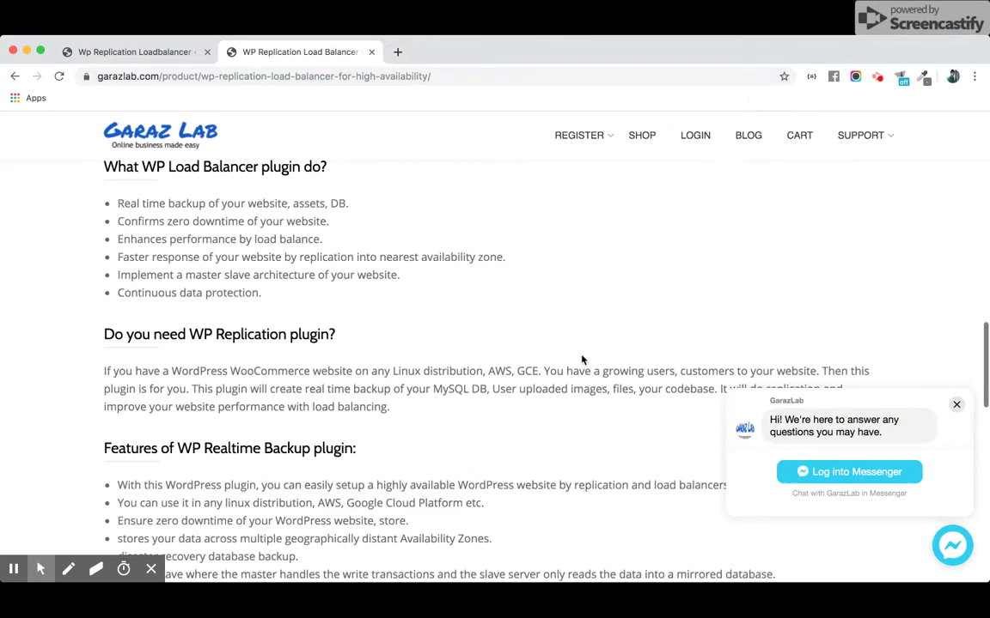
pyautogui.scroll(1, 582, 360)
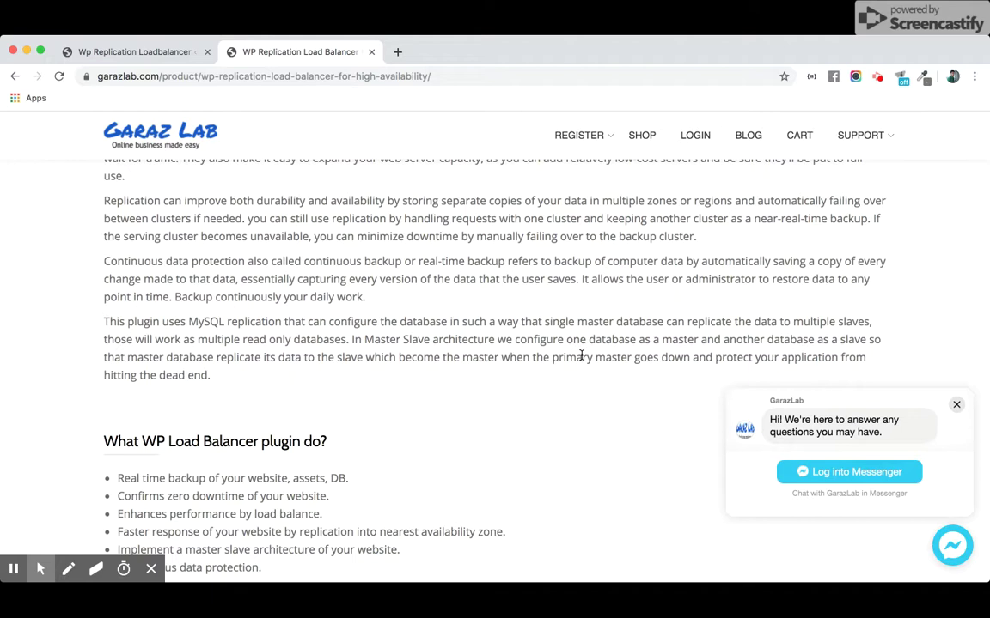
pyautogui.scroll(6, 582, 356)
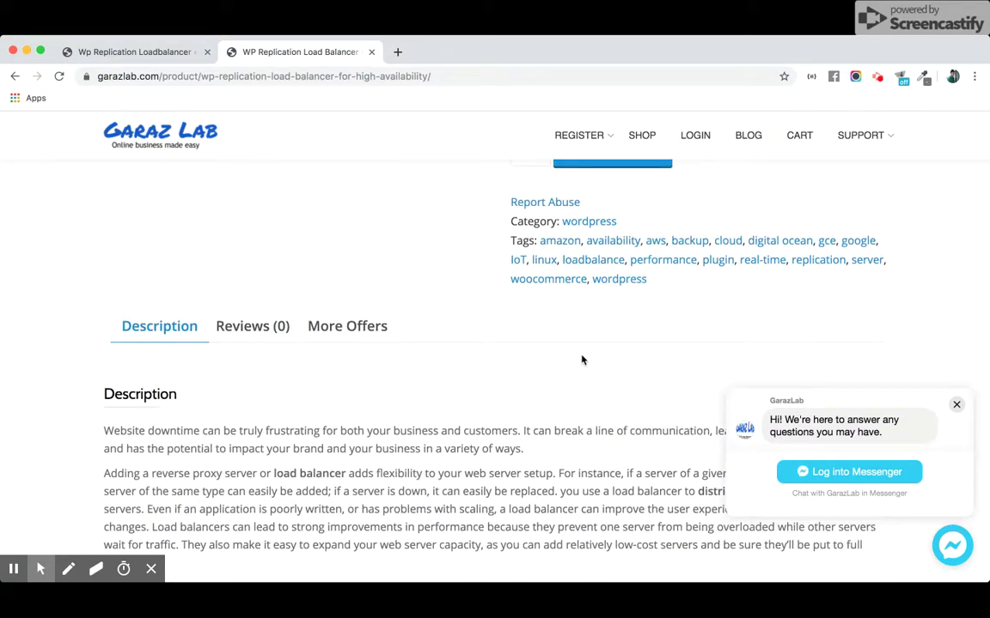
pyautogui.scroll(4, 581, 359)
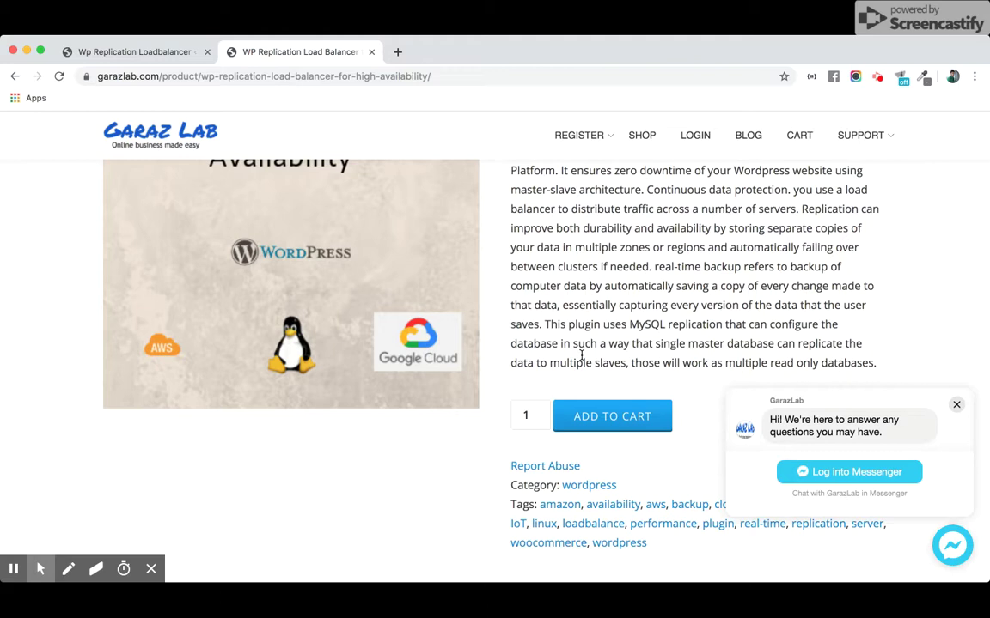
pyautogui.scroll(2, 582, 355)
pyautogui.scroll(-1, 582, 354)
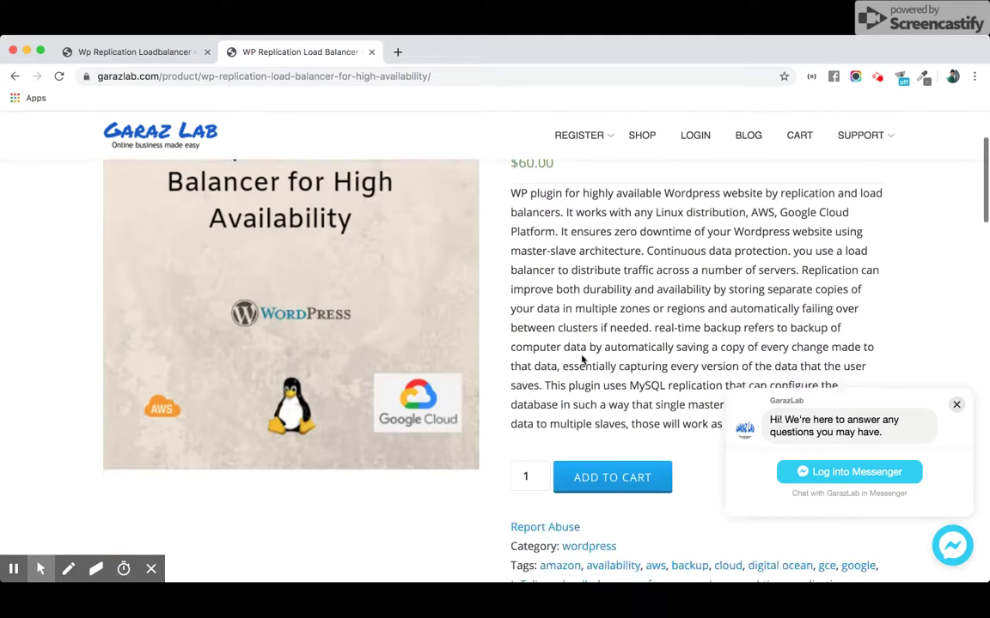
pyautogui.scroll(3, 582, 355)
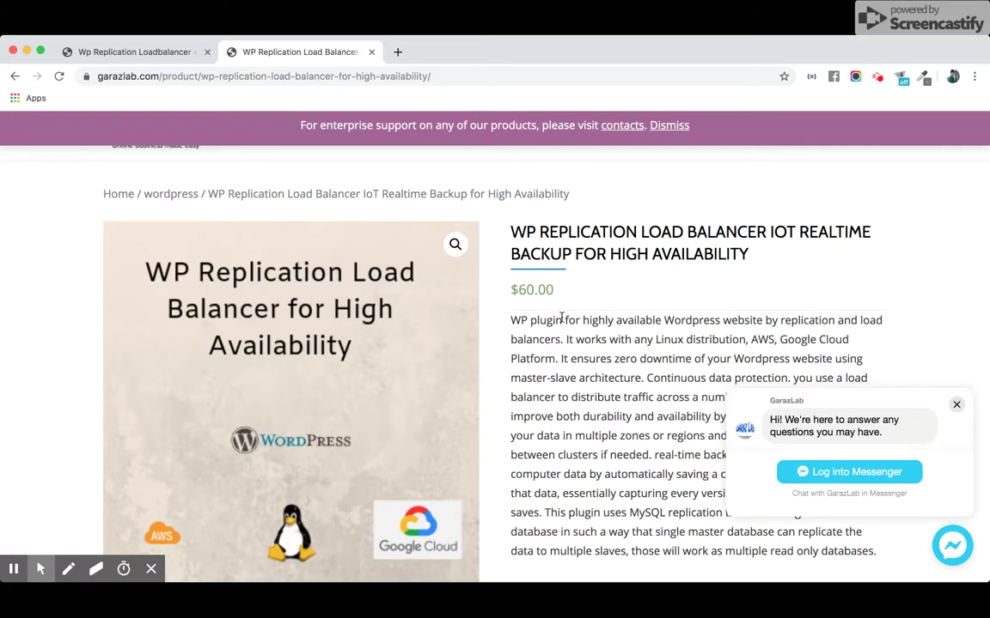
pyautogui.scroll(-5, 593, 396)
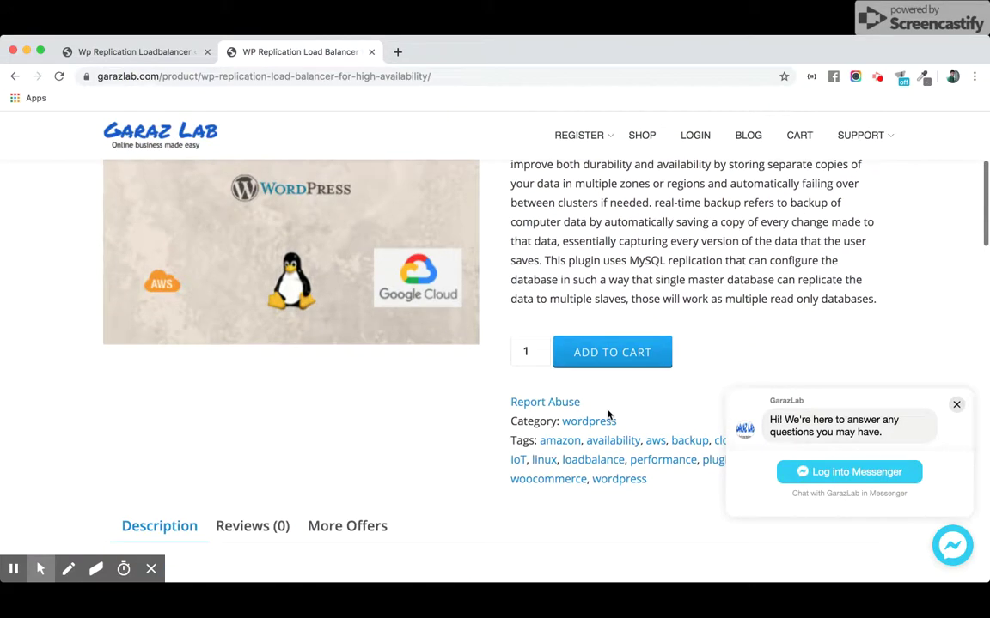
pyautogui.scroll(-1, 609, 412)
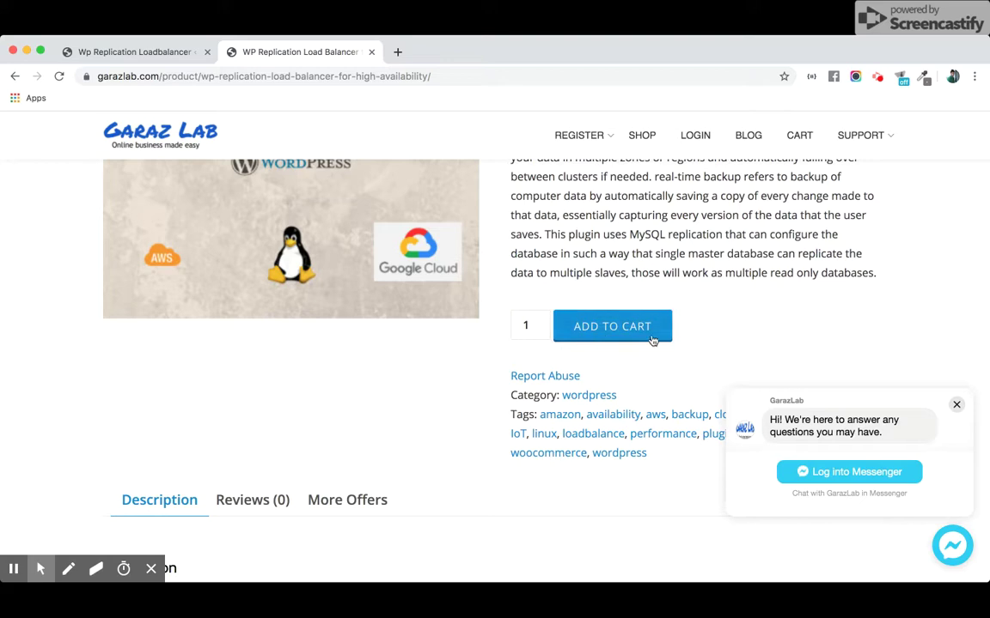
pyautogui.scroll(2, 399, 257)
pyautogui.scroll(5, 399, 256)
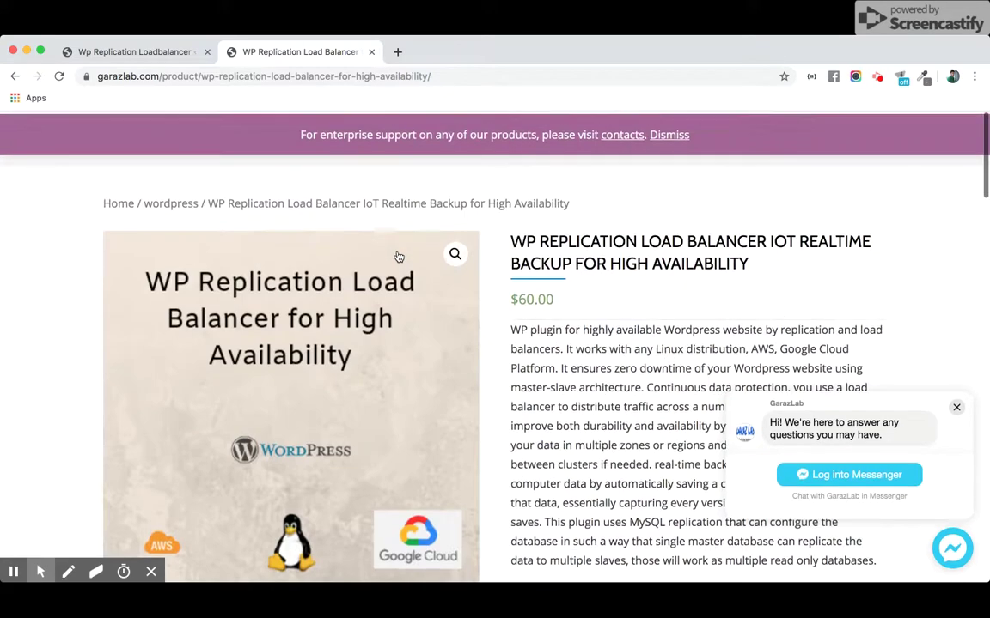
# Go to Plugins > Installed Plugins, then back to the Wp Replication Loadbalancer Create MySQL Replication form.
pyautogui.click(129, 58)
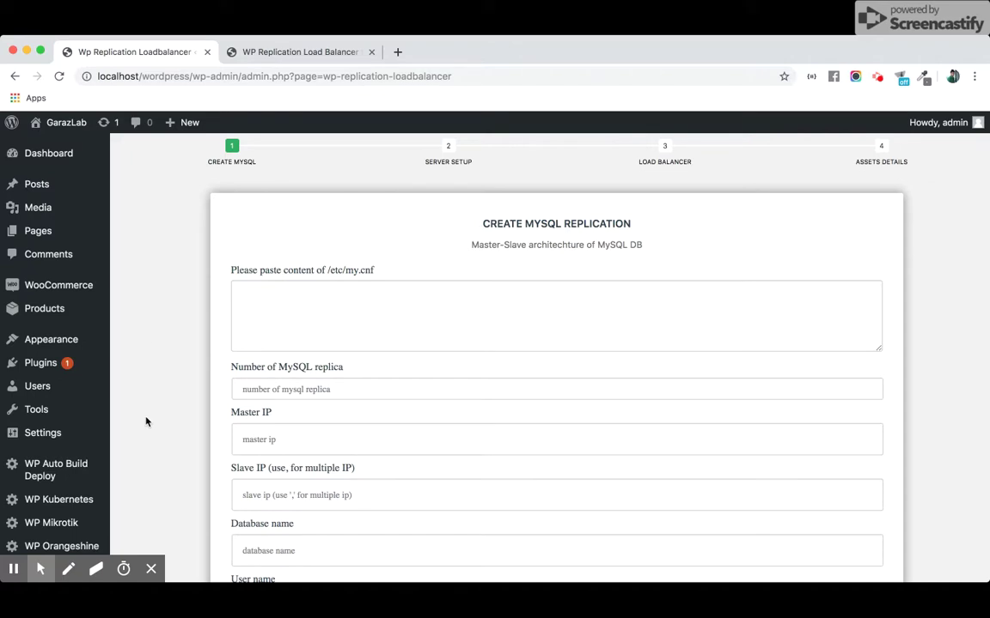
pyautogui.moveTo(52, 364)
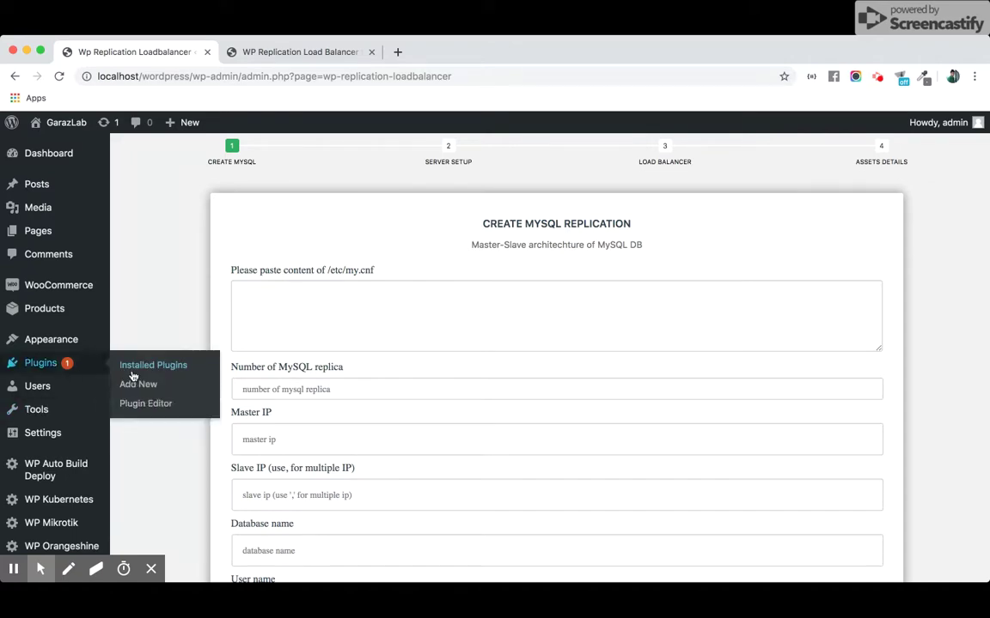
pyautogui.click(161, 374)
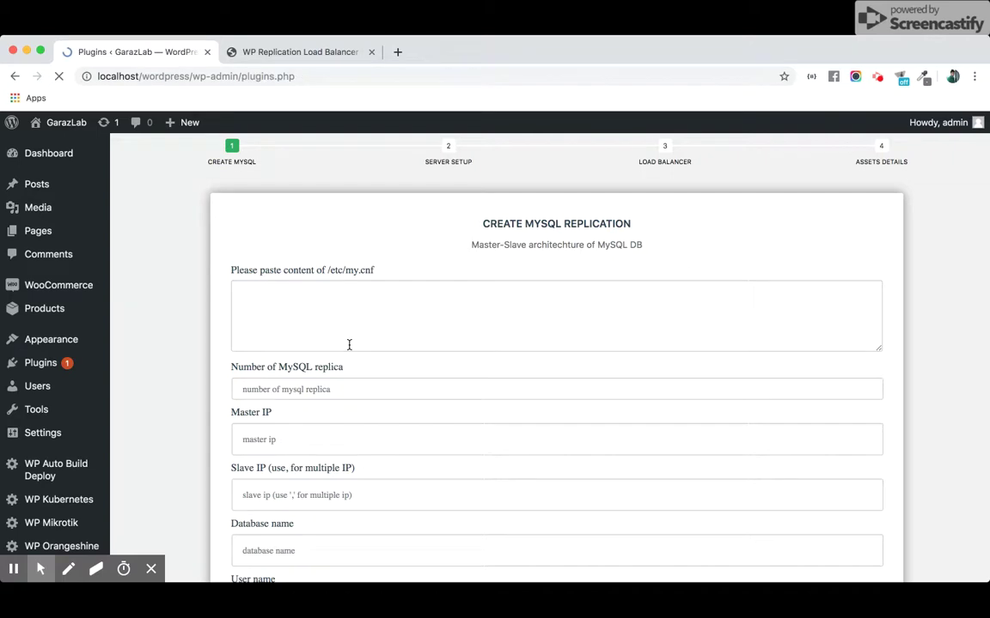
pyautogui.scroll(-15, 349, 344)
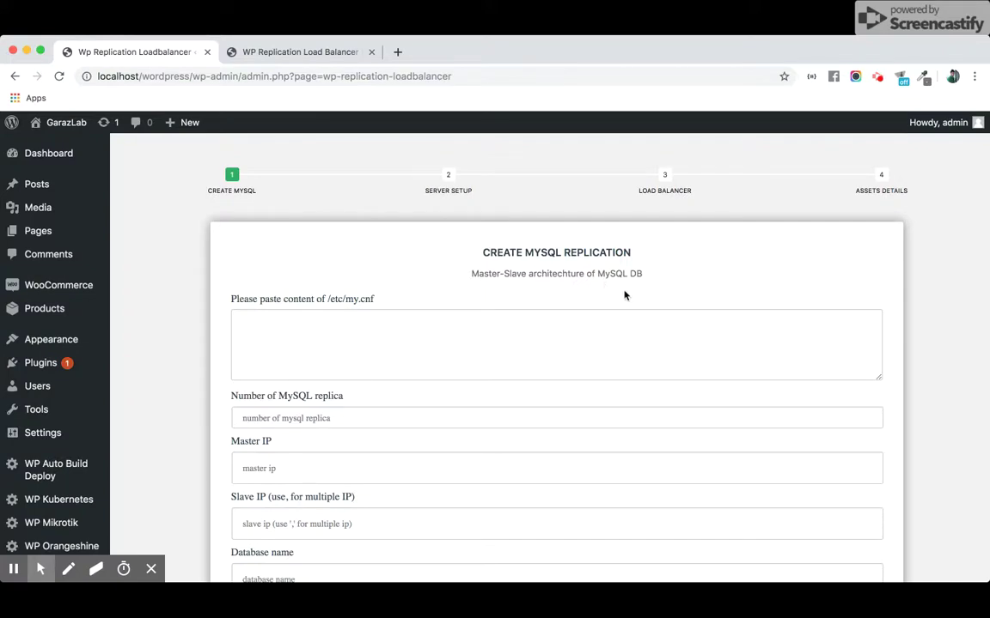
pyautogui.scroll(-2, 630, 295)
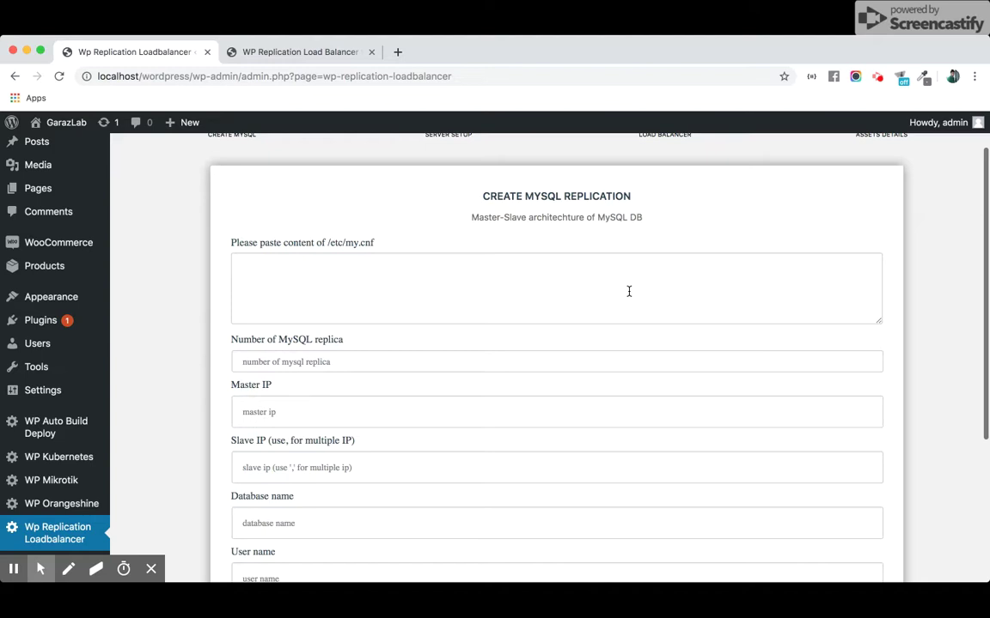
pyautogui.scroll(-3, 286, 435)
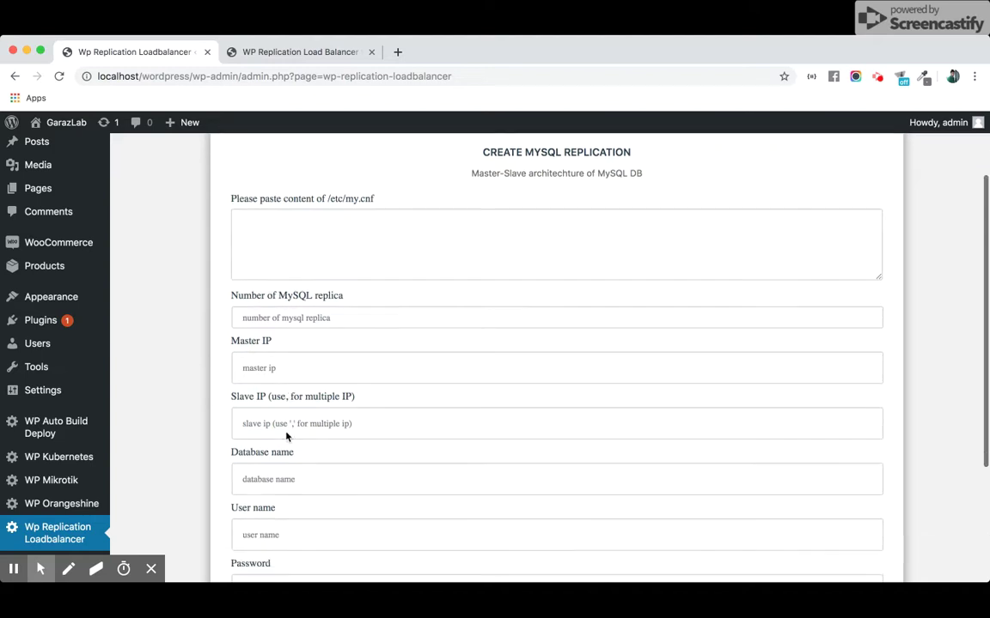
pyautogui.scroll(5, 285, 433)
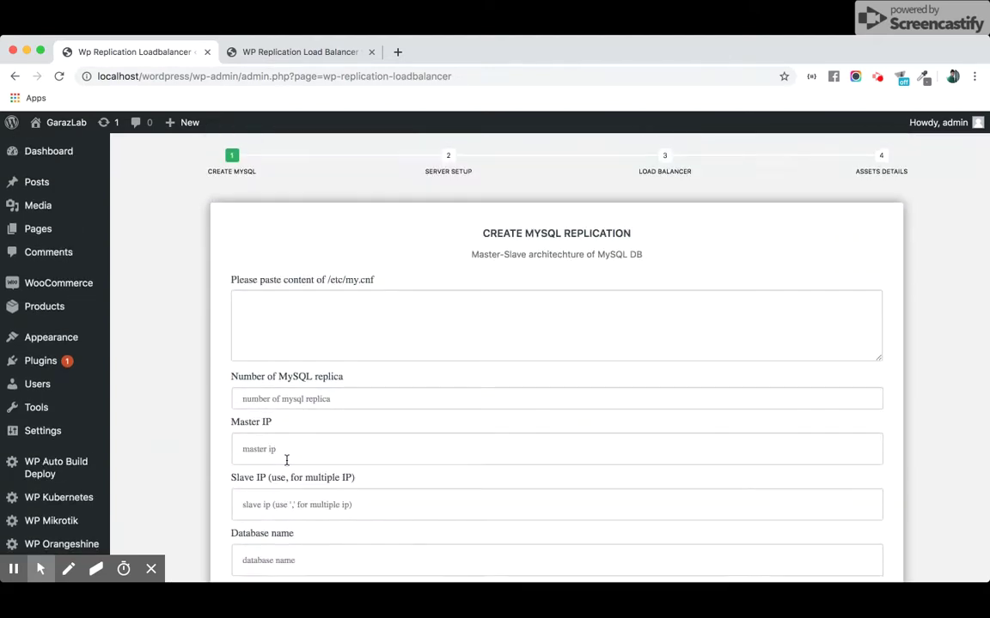
pyautogui.scroll(-3, 287, 460)
pyautogui.scroll(-2, 286, 461)
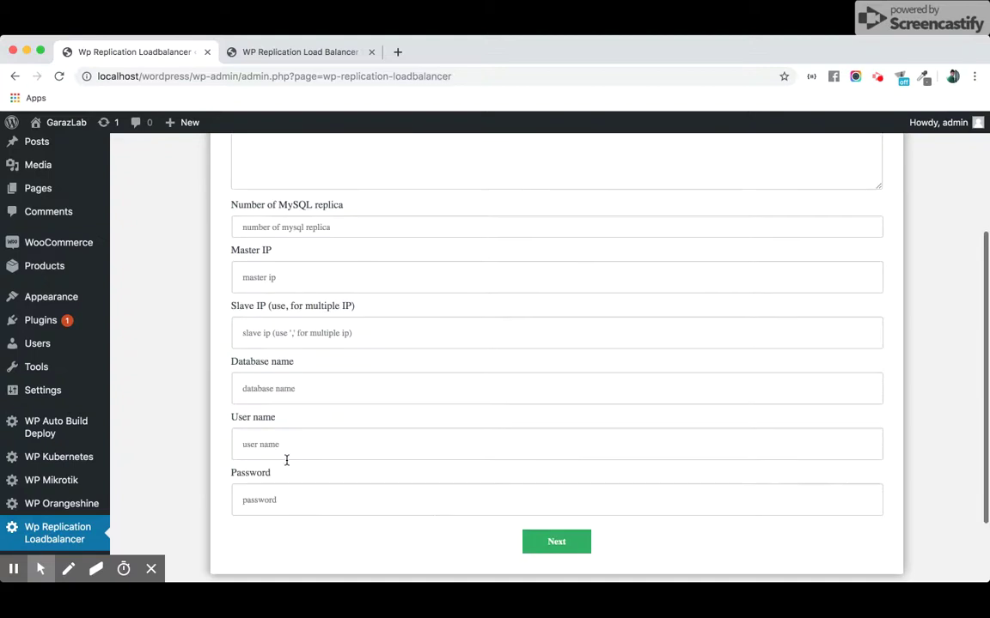
pyautogui.scroll(4, 287, 464)
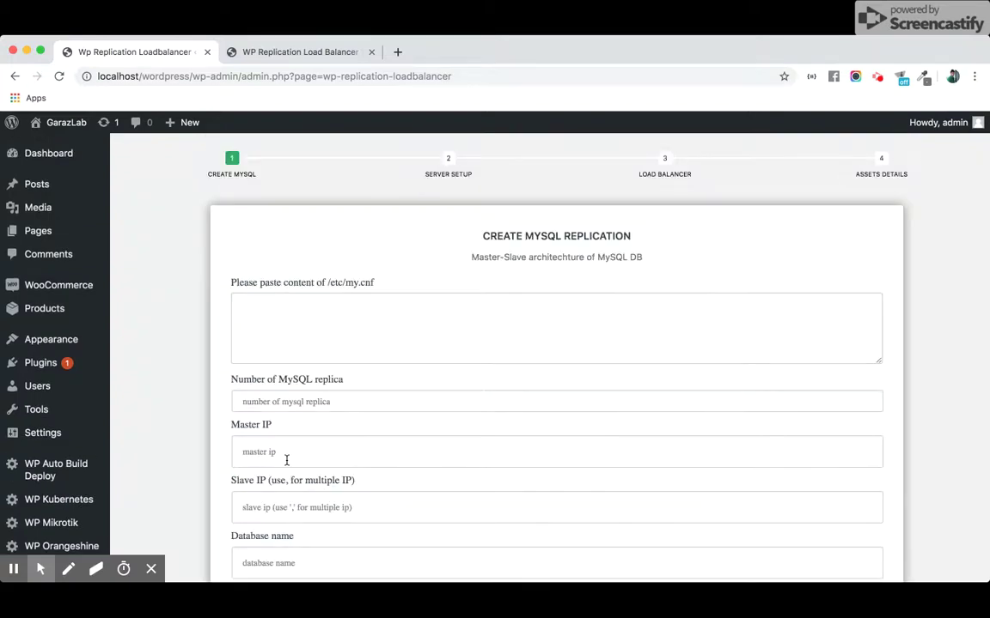
pyautogui.scroll(-1, 286, 461)
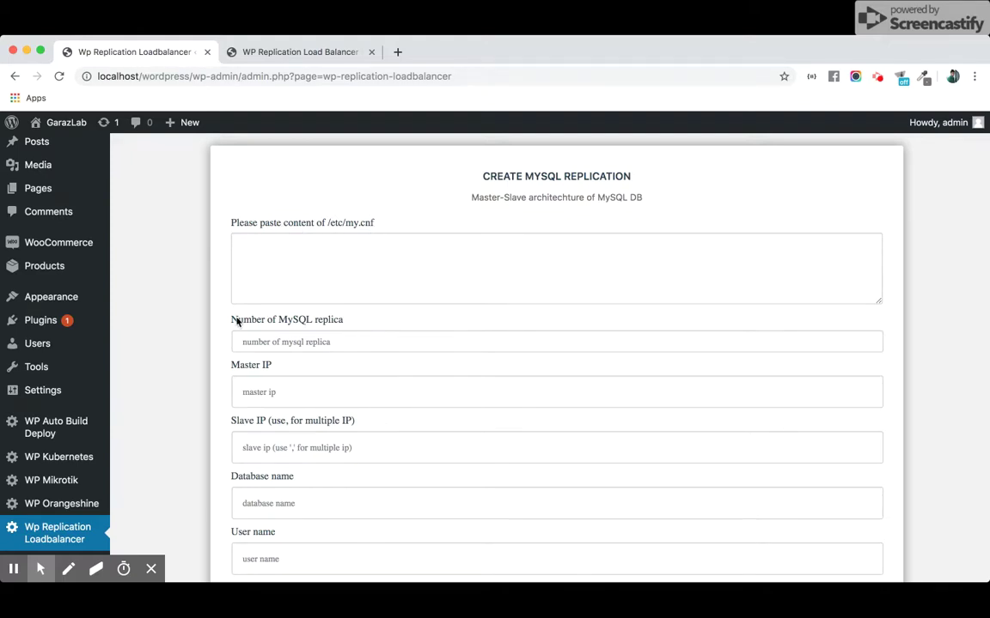
pyautogui.scroll(-2, 326, 368)
pyautogui.scroll(-3, 325, 364)
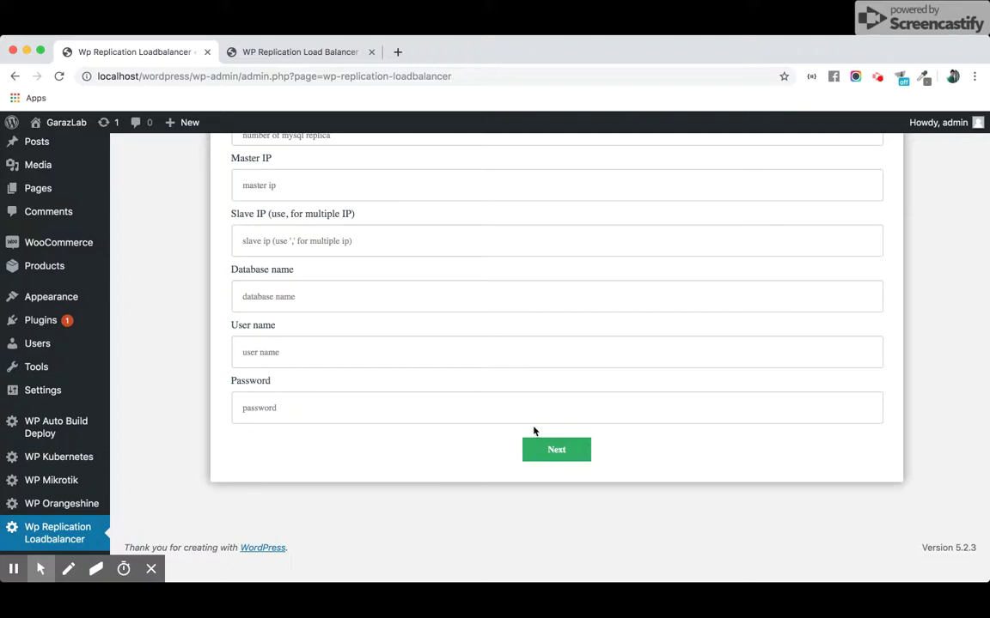
# Move the wizard from the MySQL form to Server Setup and focus the Number of replica field.
pyautogui.click(533, 450)
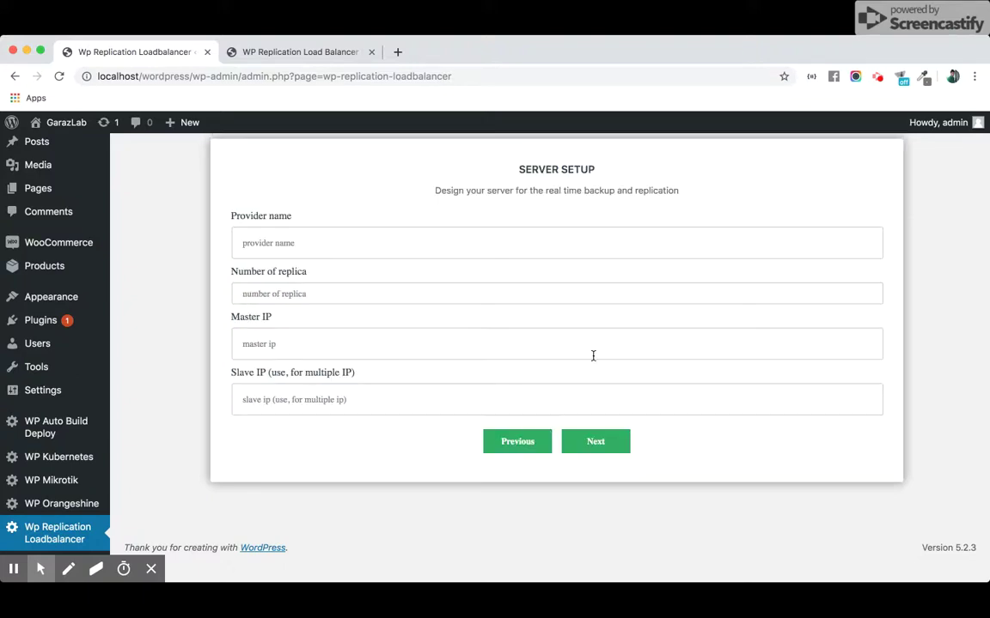
pyautogui.scroll(2, 592, 353)
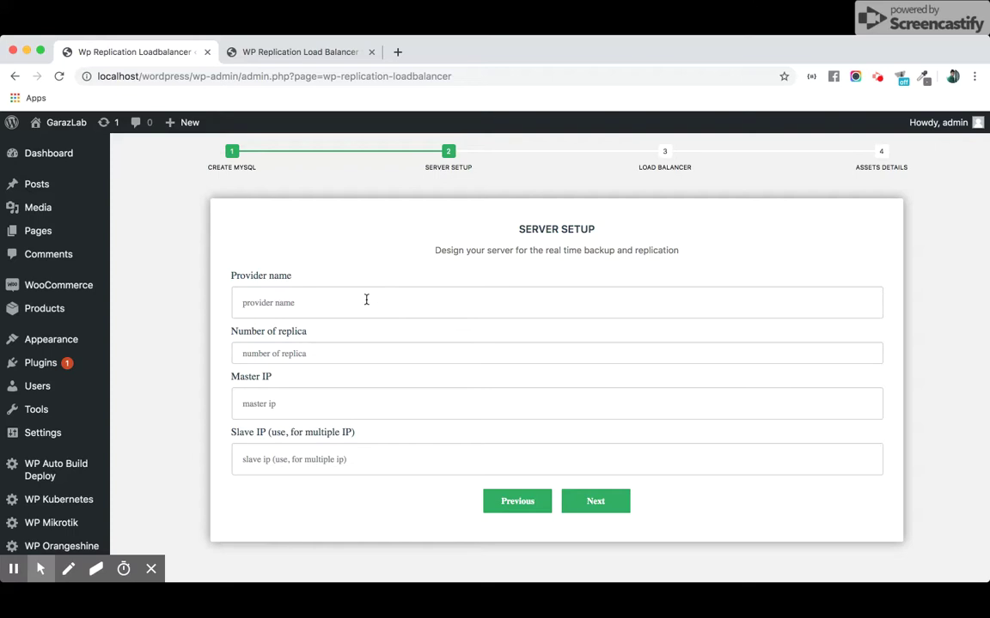
pyautogui.click(268, 354)
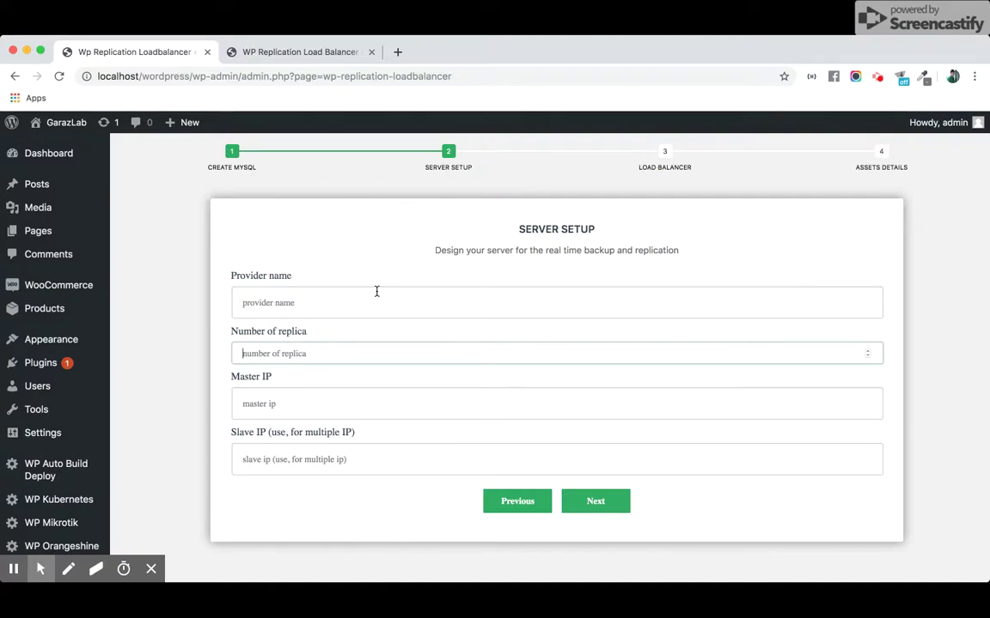
# Move to Load Balancer Details and focus the Domain name field and server configuration textarea.
pyautogui.click(596, 501)
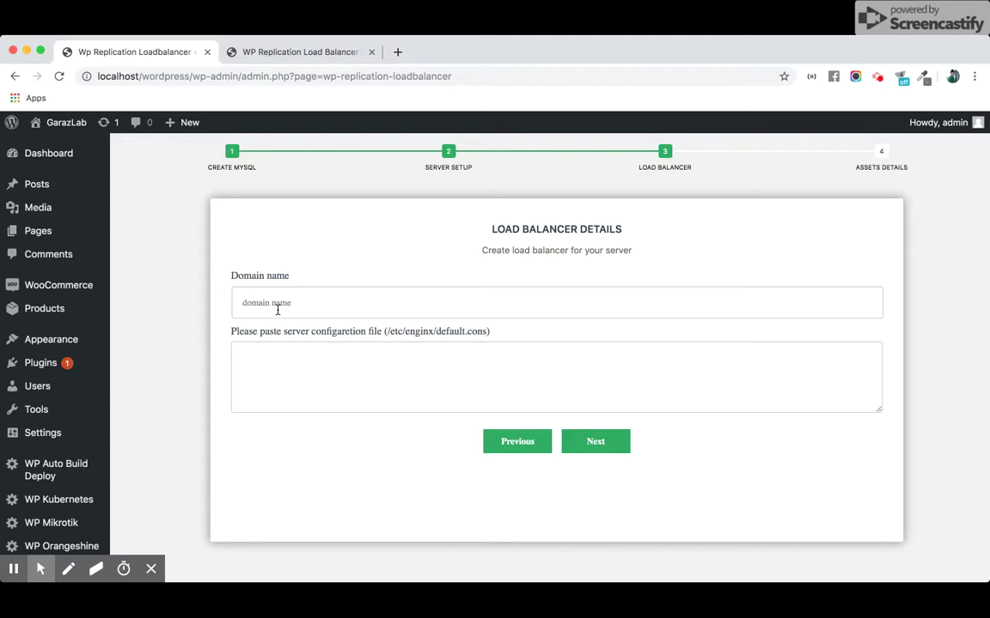
pyautogui.click(309, 302)
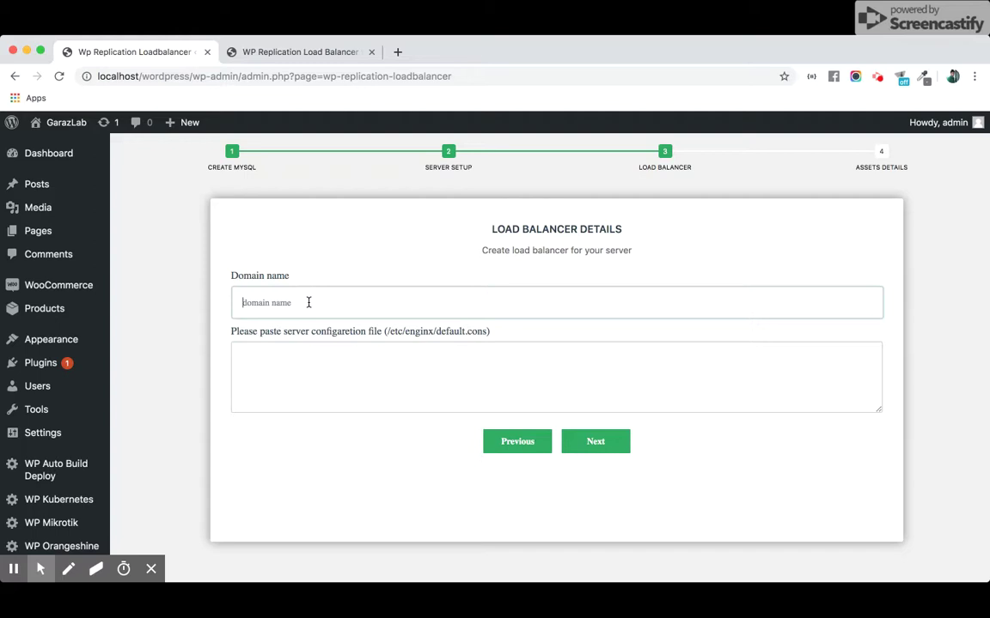
pyautogui.click(297, 352)
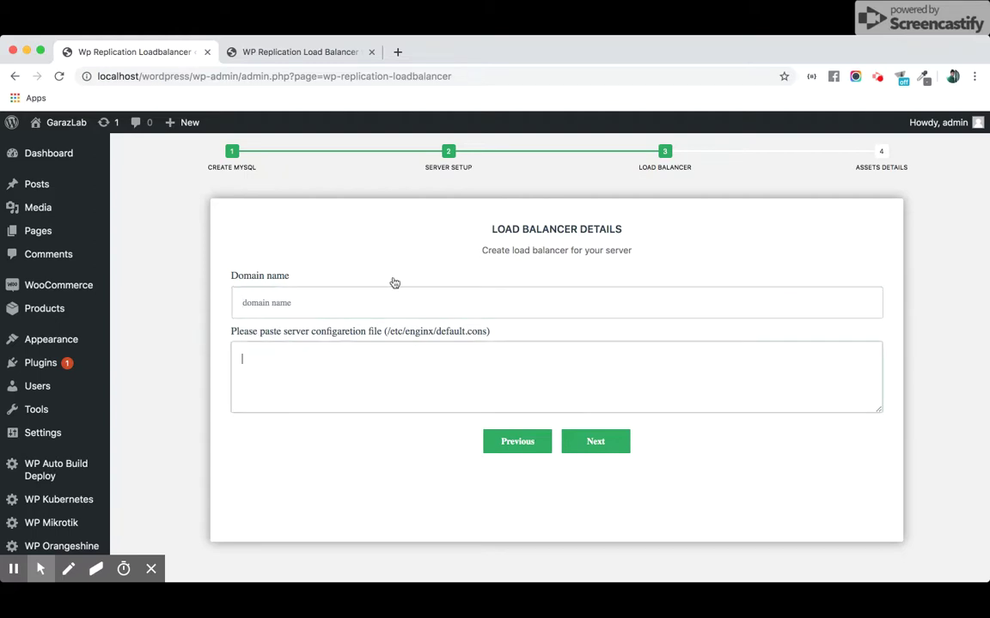
# Advance to step 4, Assets Management, and submit the setup wizard.
pyautogui.click(595, 443)
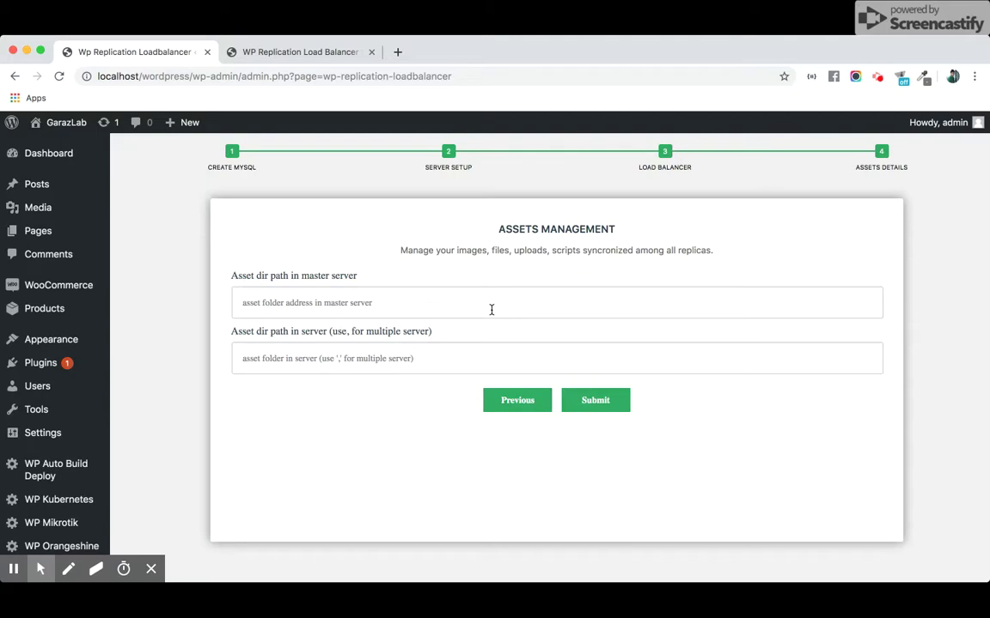
pyautogui.click(592, 401)
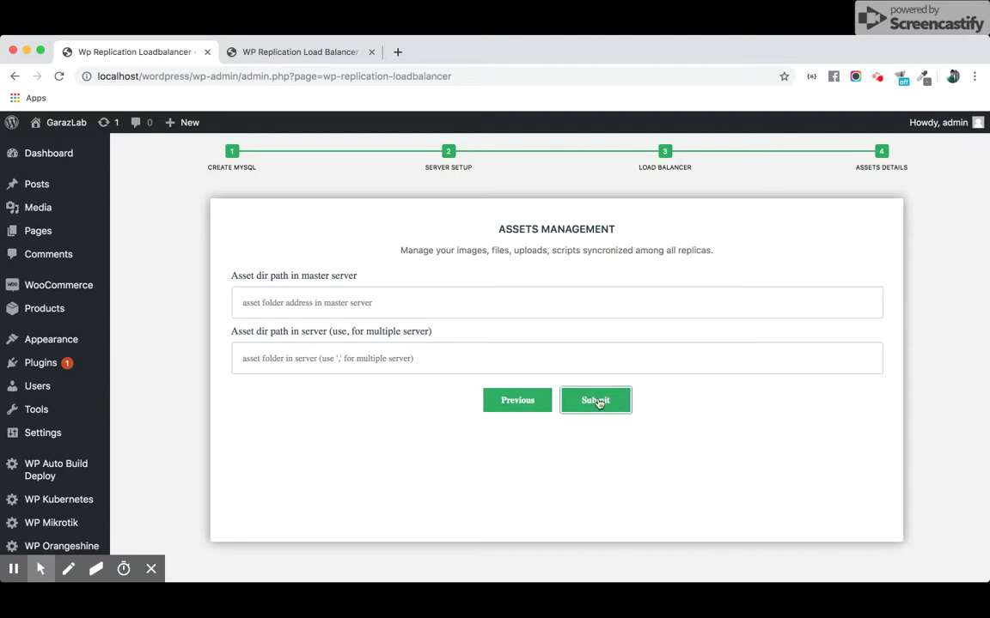